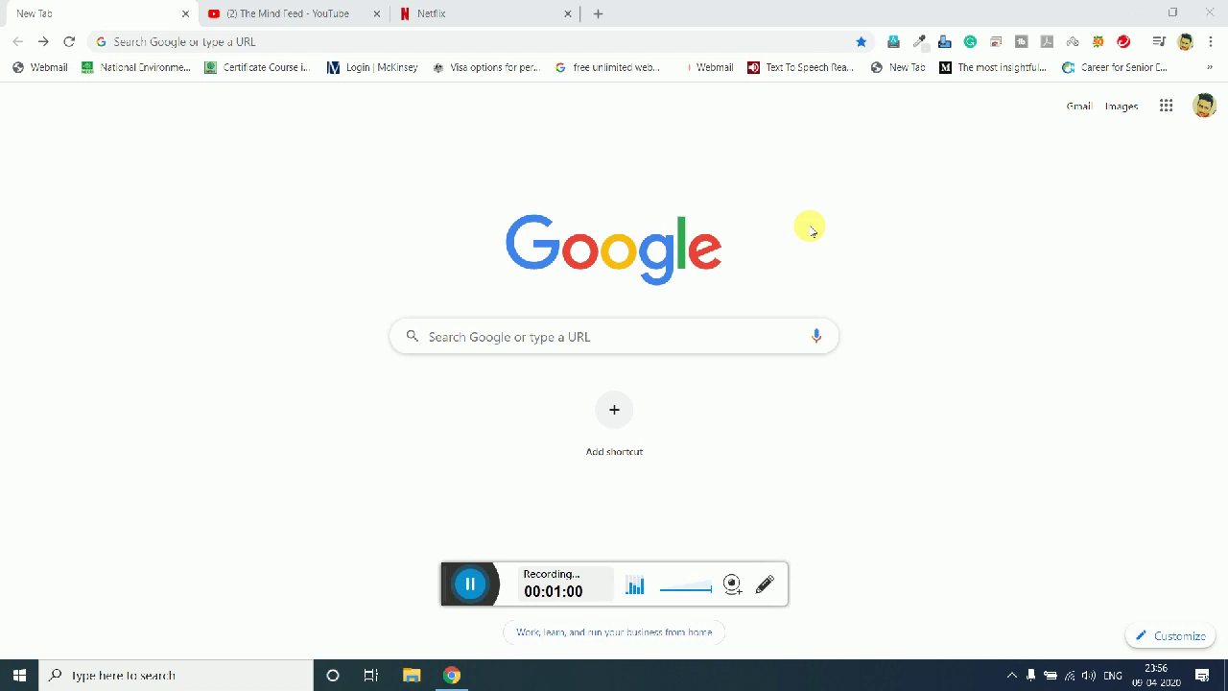
Search Google for 'share account extension' and open the ShareAccount Chrome Web Store listing
left_click(350, 13)
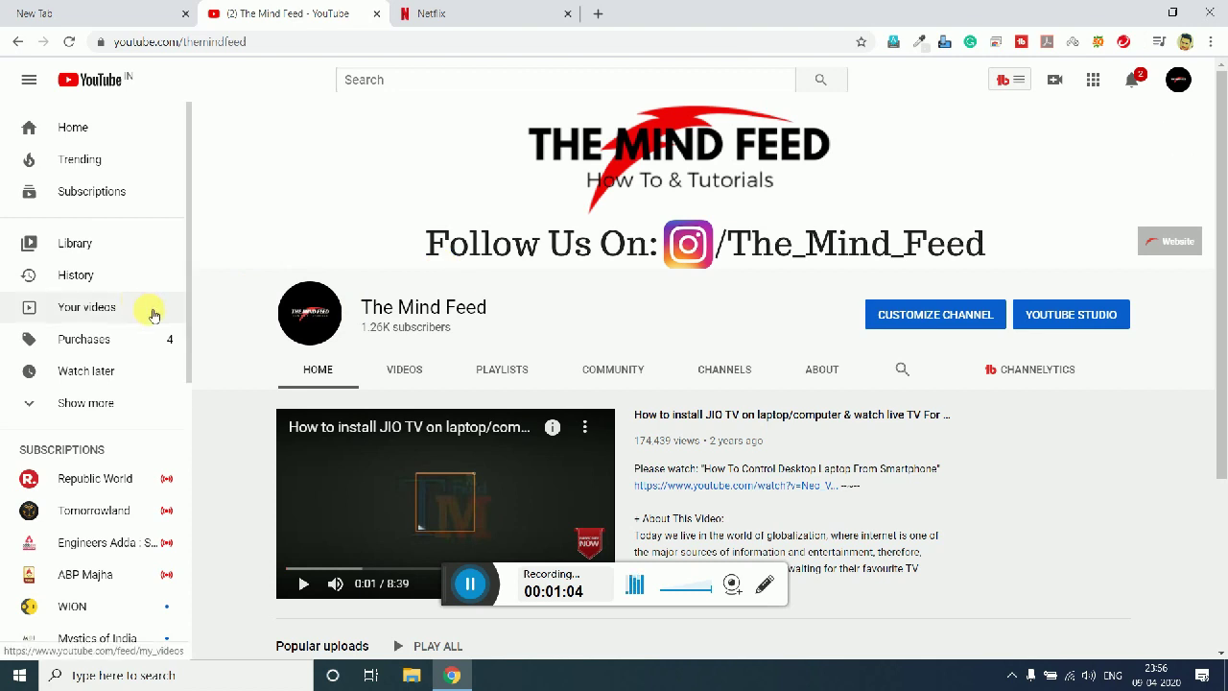
left_click(178, 11)
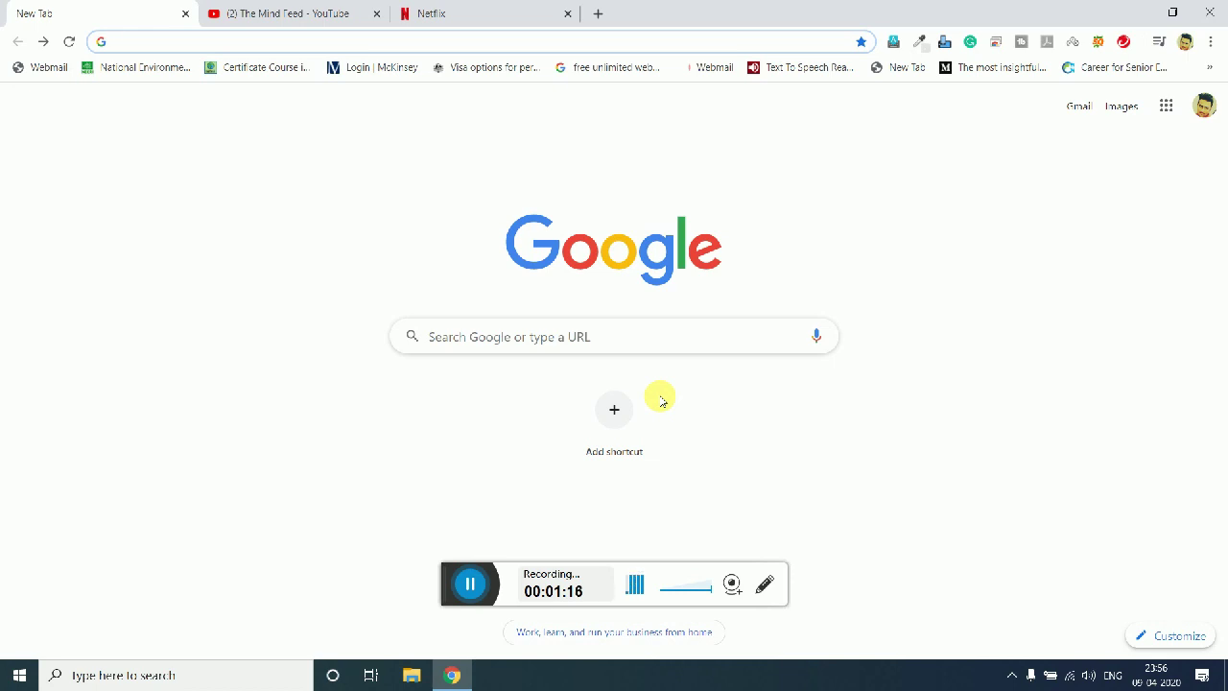
type("share account extension")
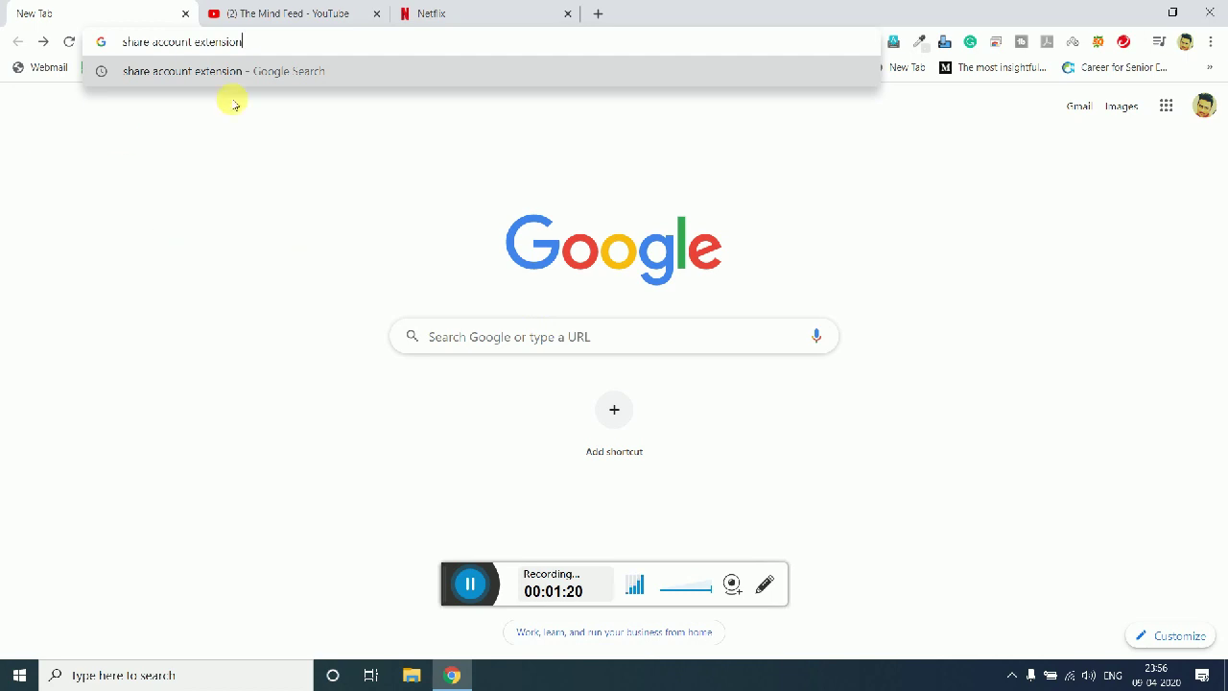
key("Return")
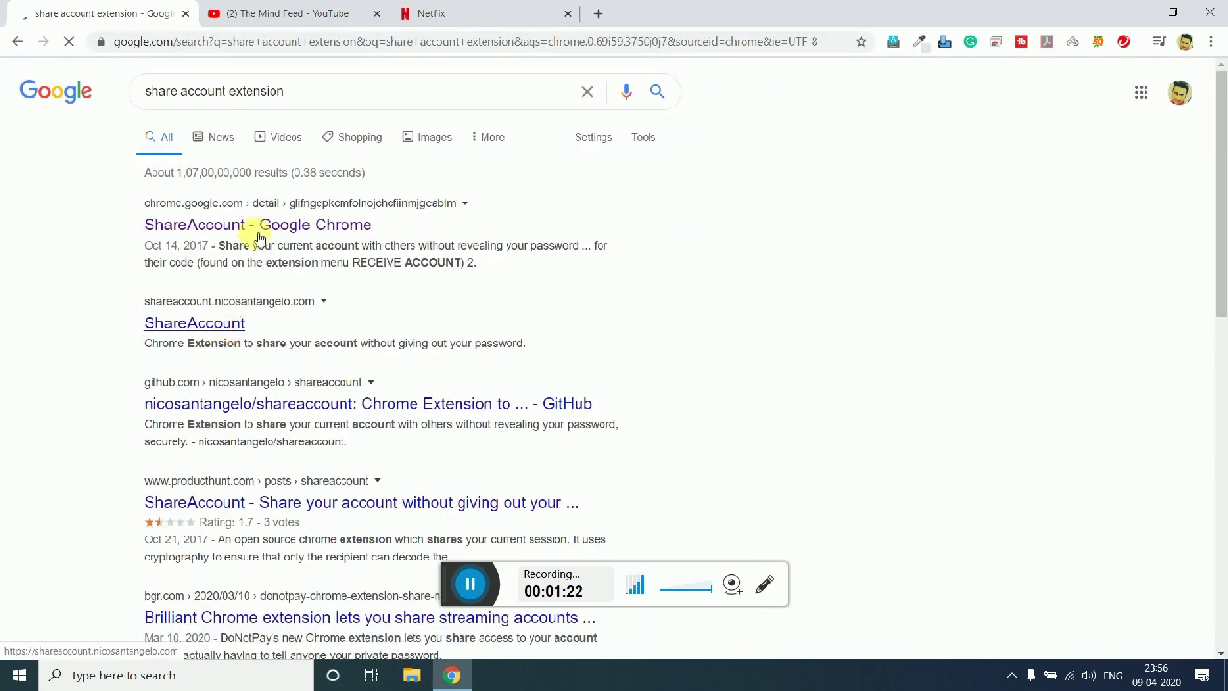
left_click(223, 226)
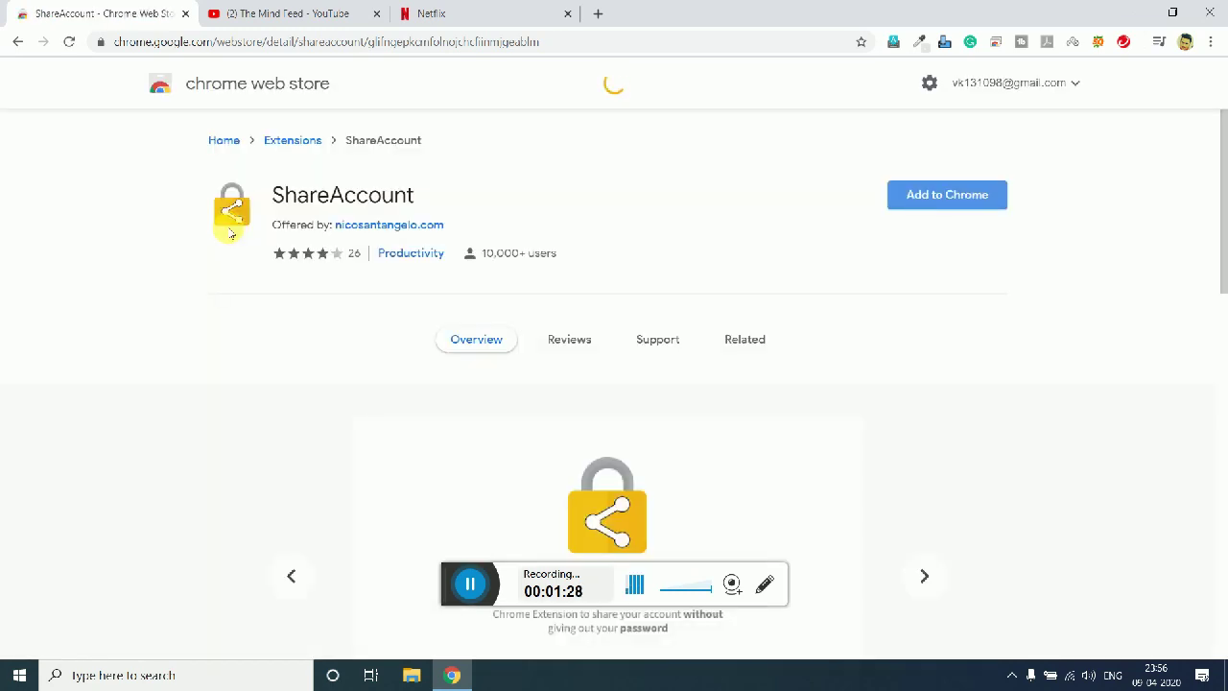
Add the ShareAccount extension to Chrome and dismiss the 'has been added' notice
left_click(946, 195)
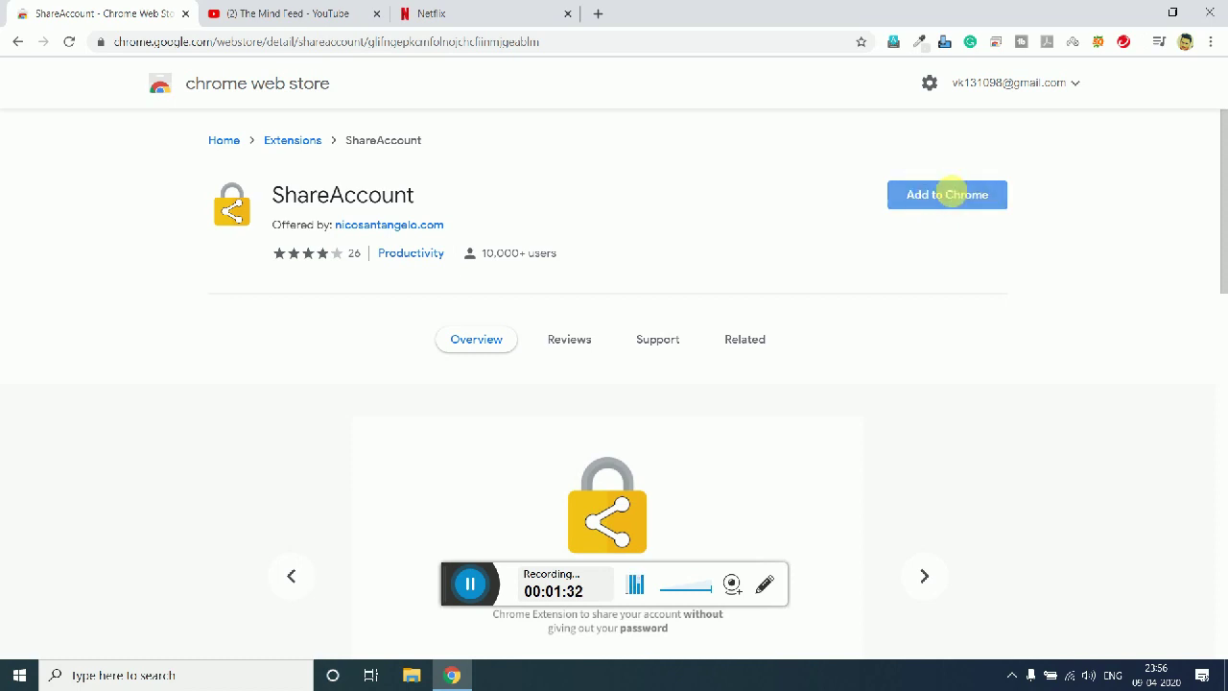
left_click(704, 176)
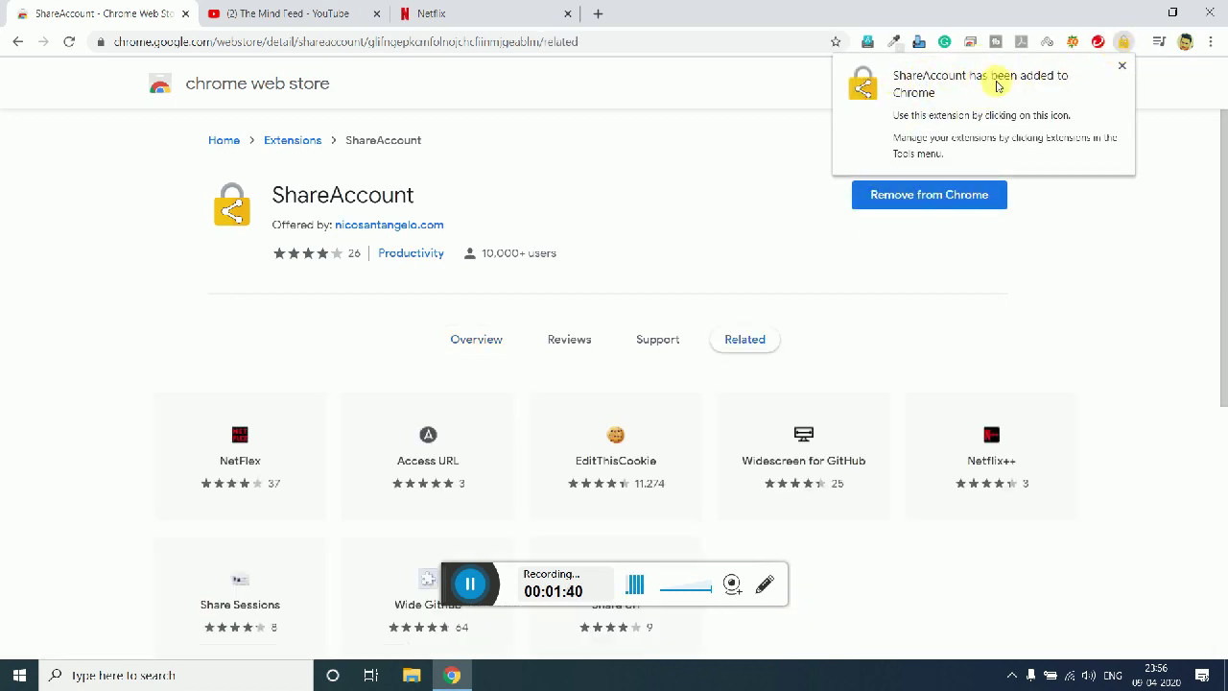
left_click(1125, 68)
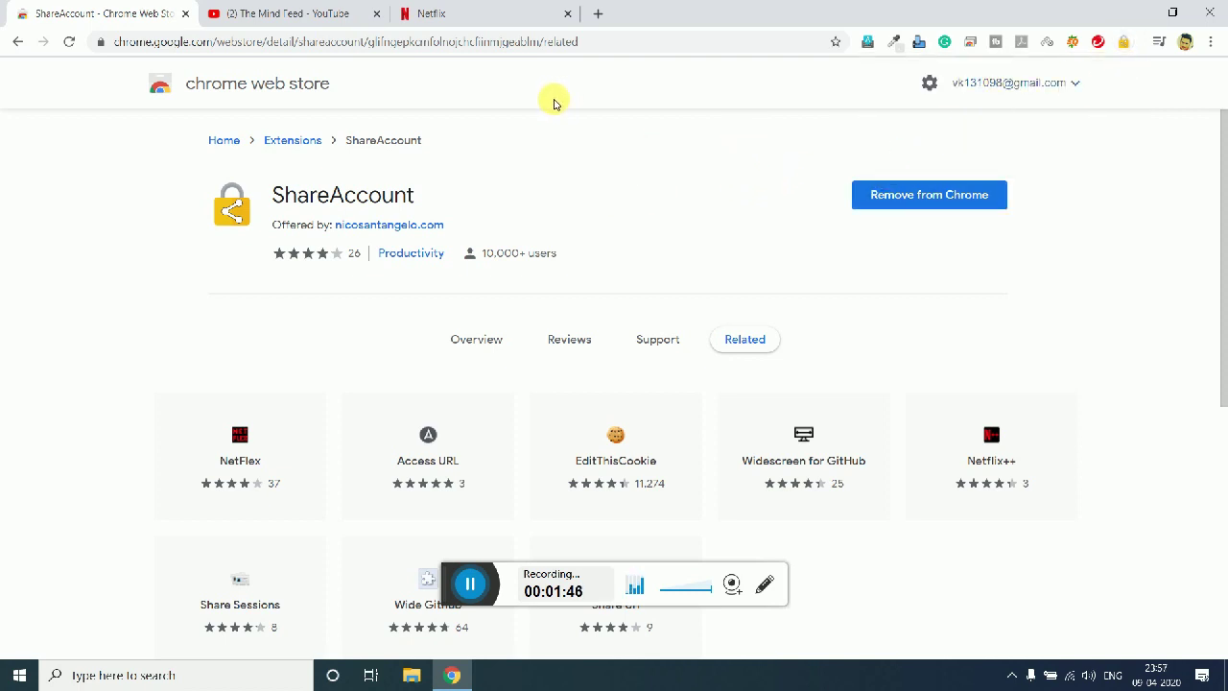
left_click(478, 10)
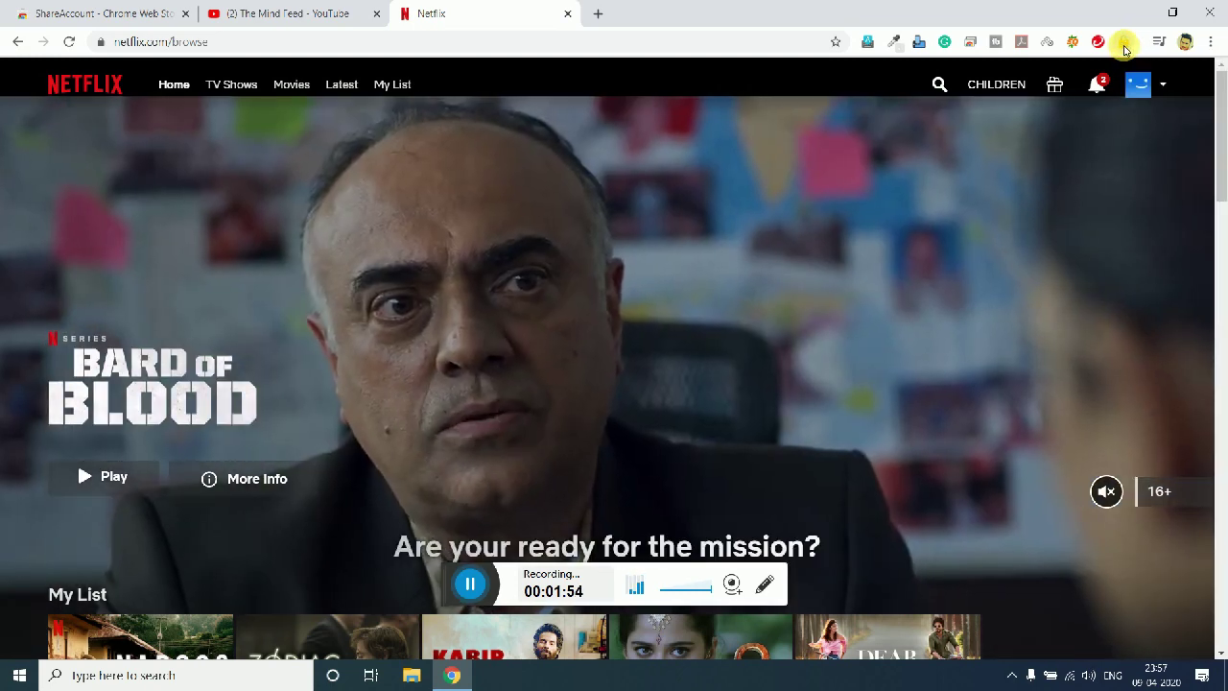
On the Netflix tab, choose SHARE ACCOUNT in ShareAccount and select the Recipient code field
left_click(1125, 43)
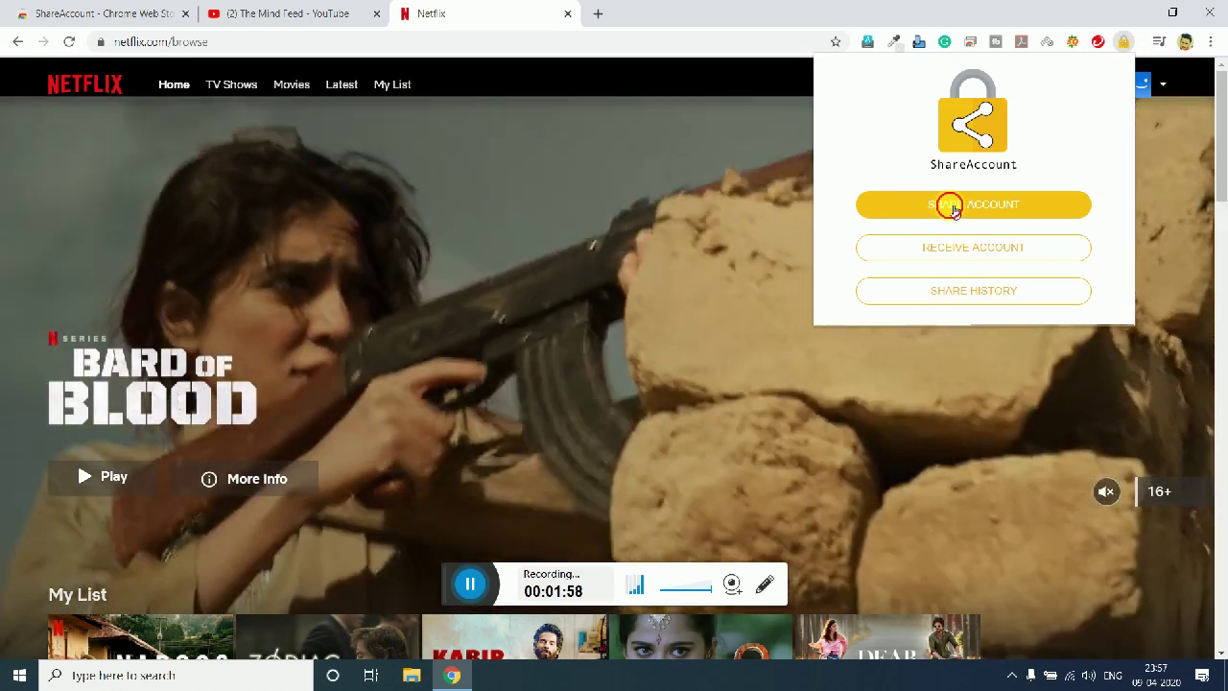
left_click(945, 204)
left_click(912, 153)
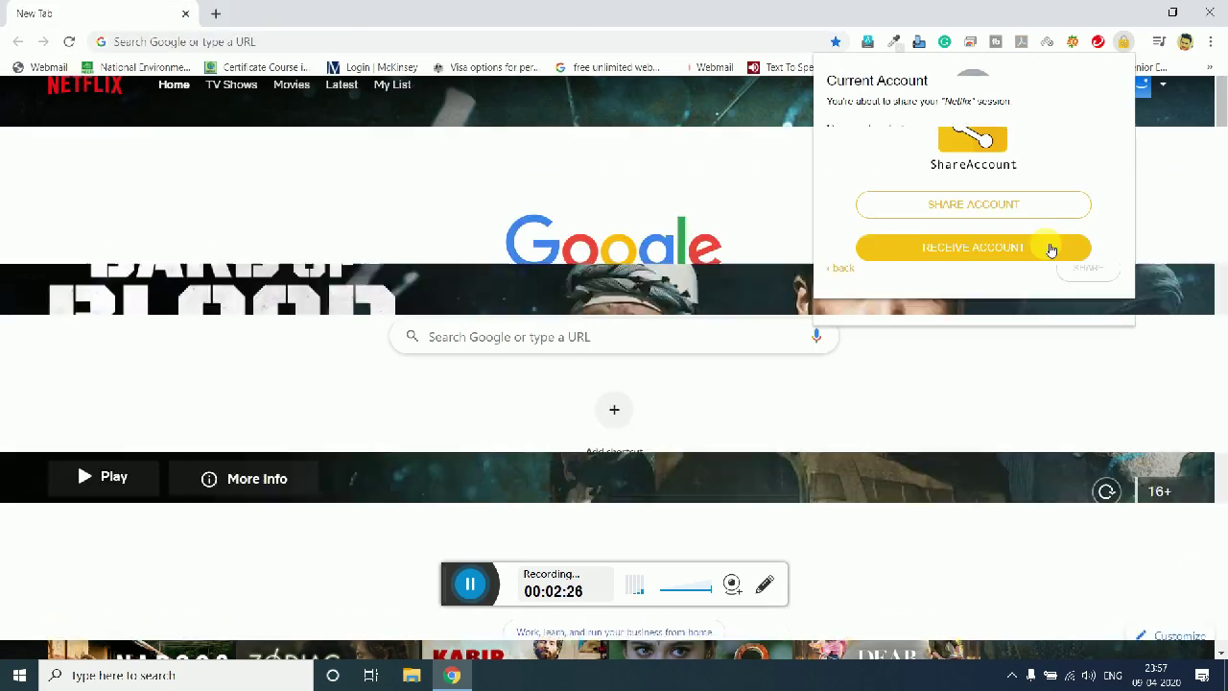
In the new window, open ShareAccount's Receive account form and copy the receiver's code
left_click(1182, 153)
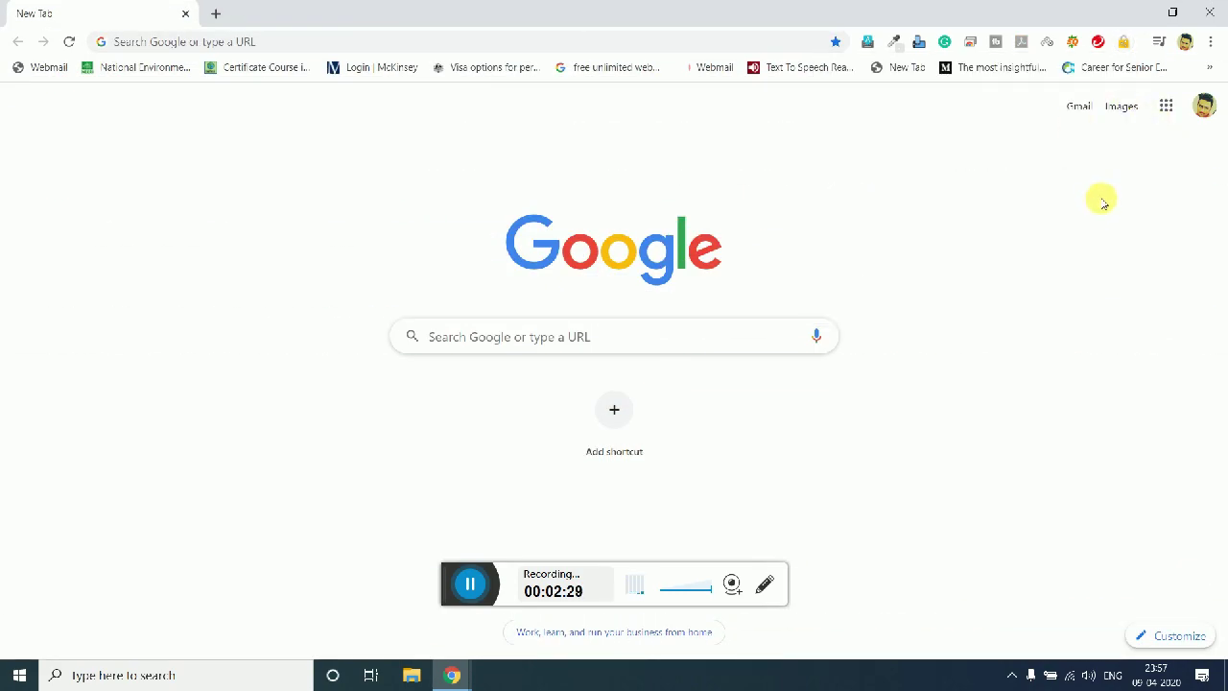
left_click(1125, 41)
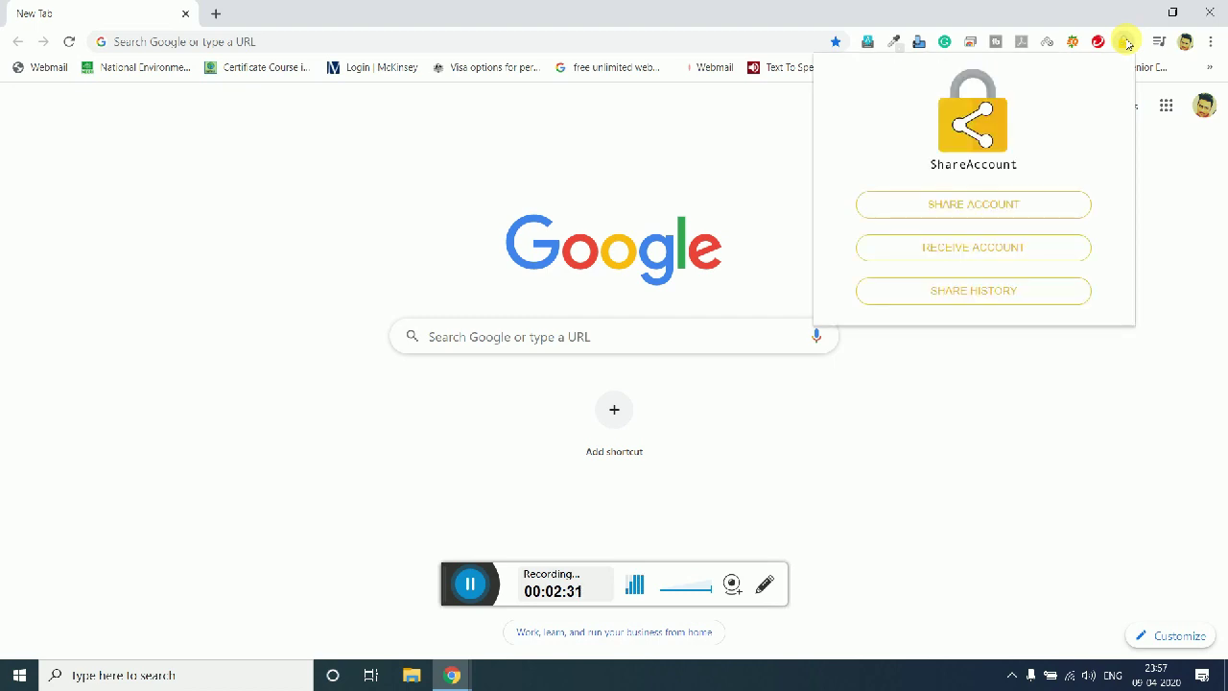
left_click(565, 44)
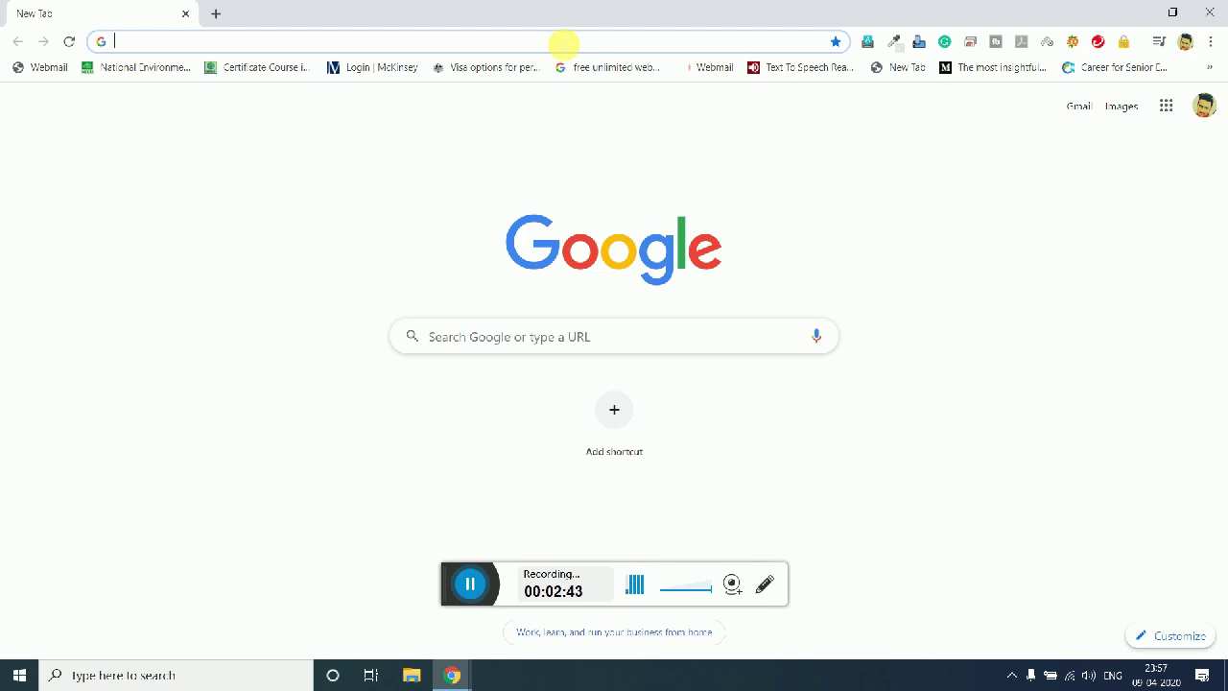
left_click(1124, 41)
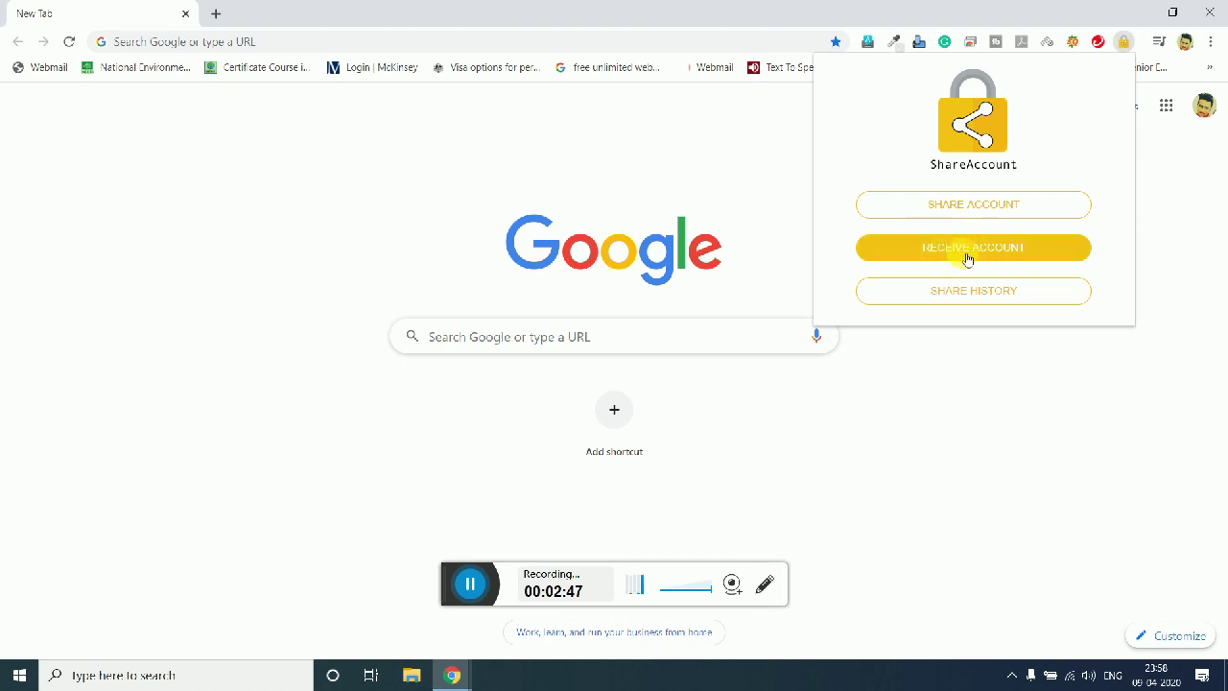
left_click(935, 251)
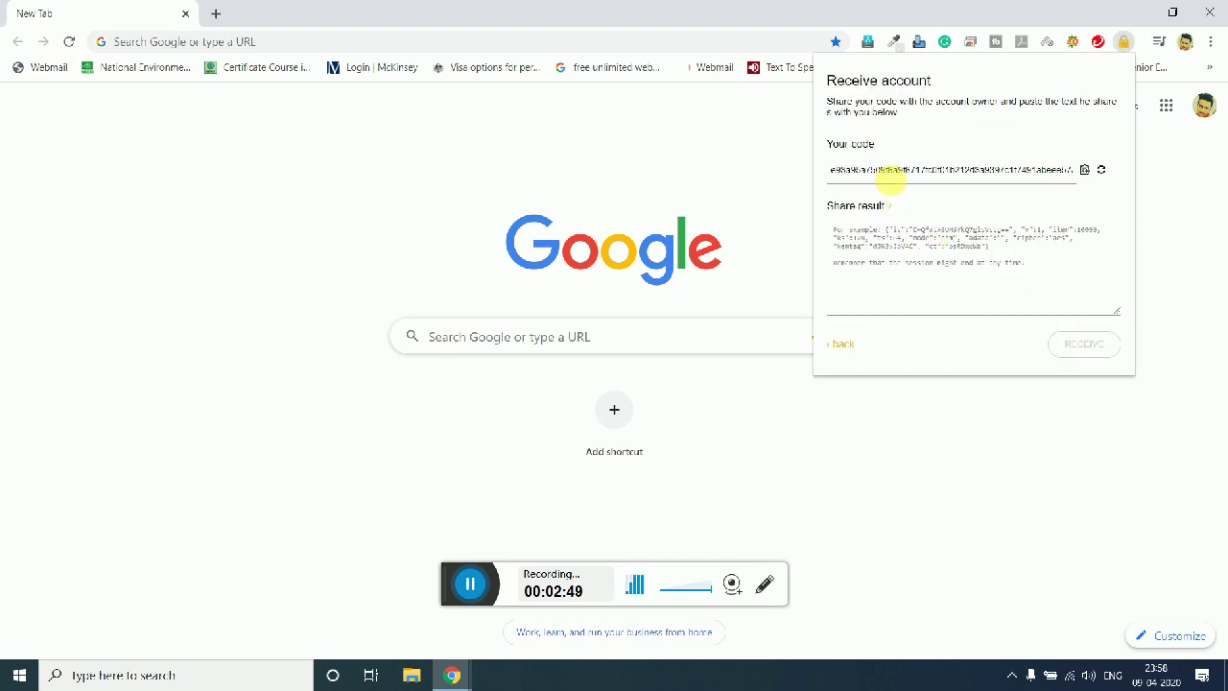
left_click(1085, 170)
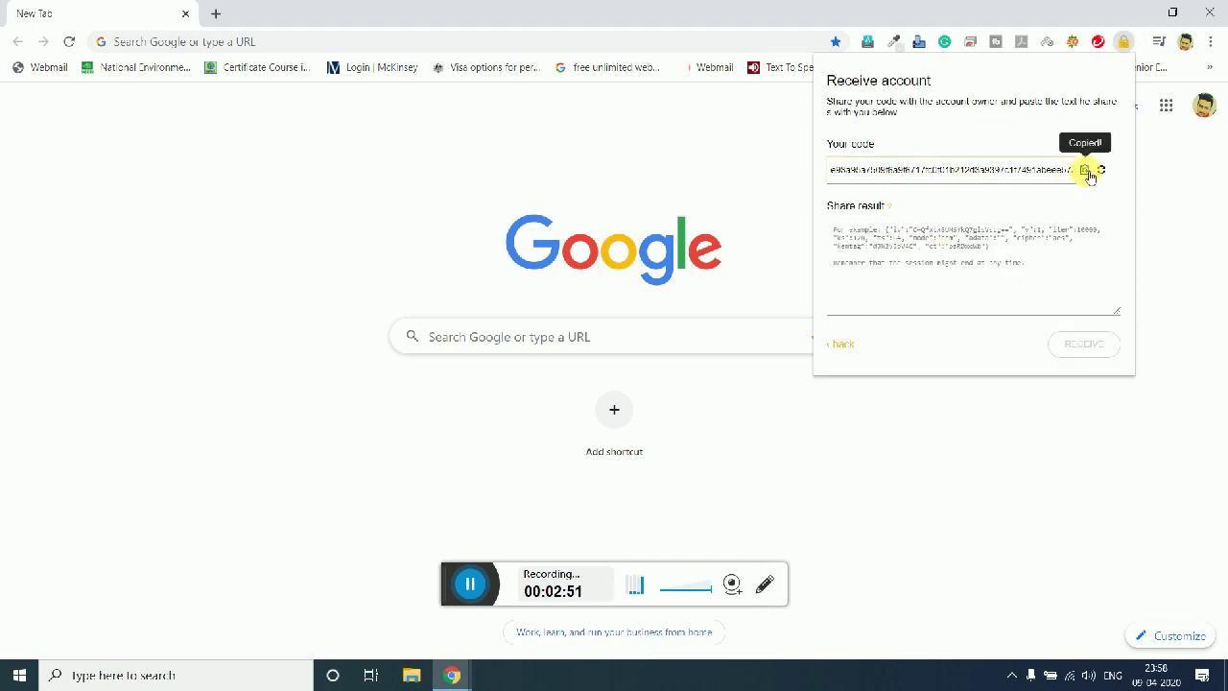
left_click(456, 673)
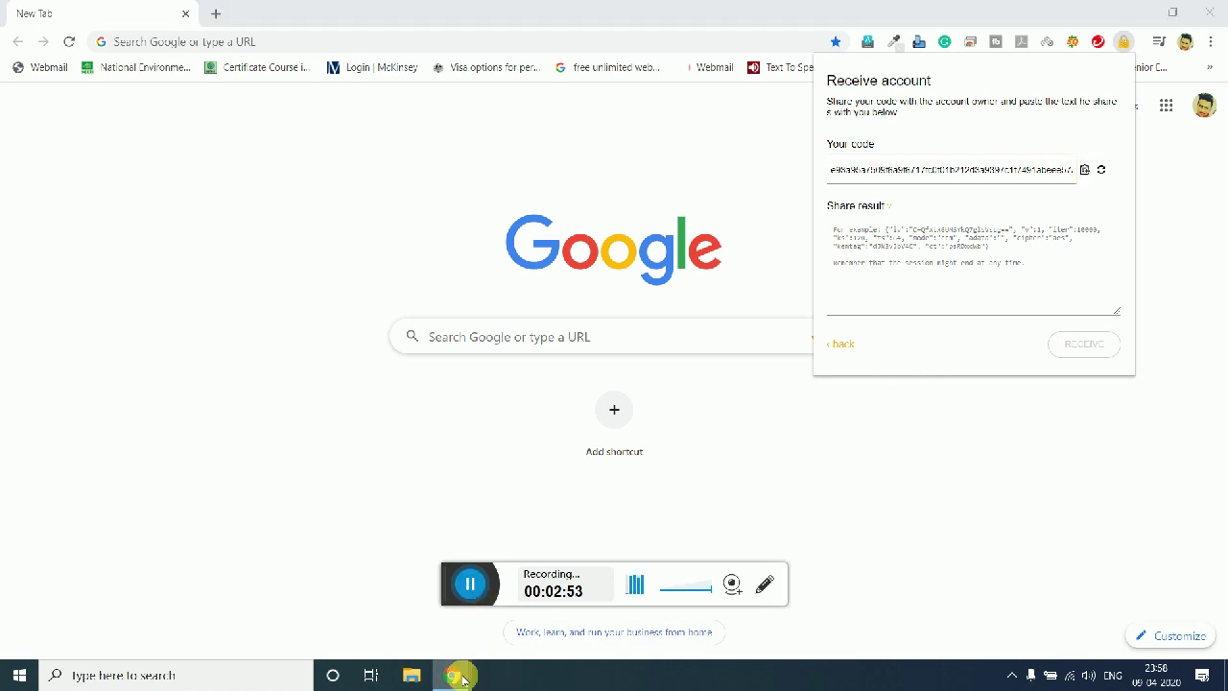
In the Netflix window, fill the ShareAccount share form with the pasted recipient code and a 5-hour timeout
left_click(400, 601)
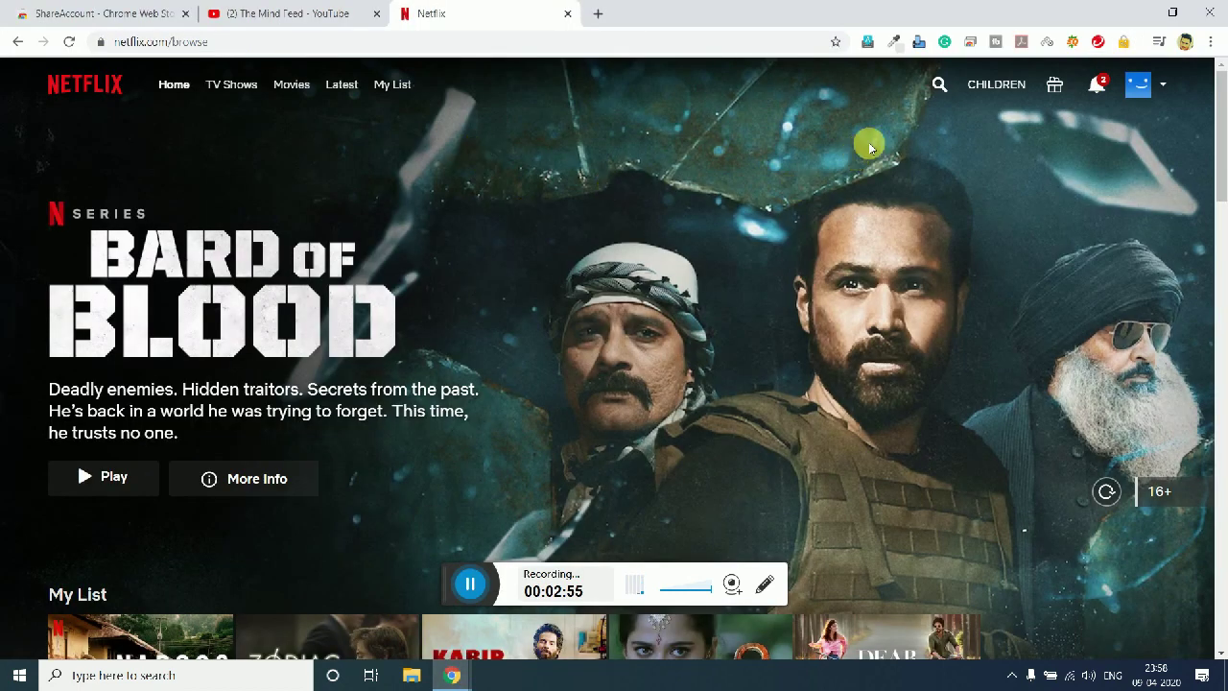
left_click(1123, 41)
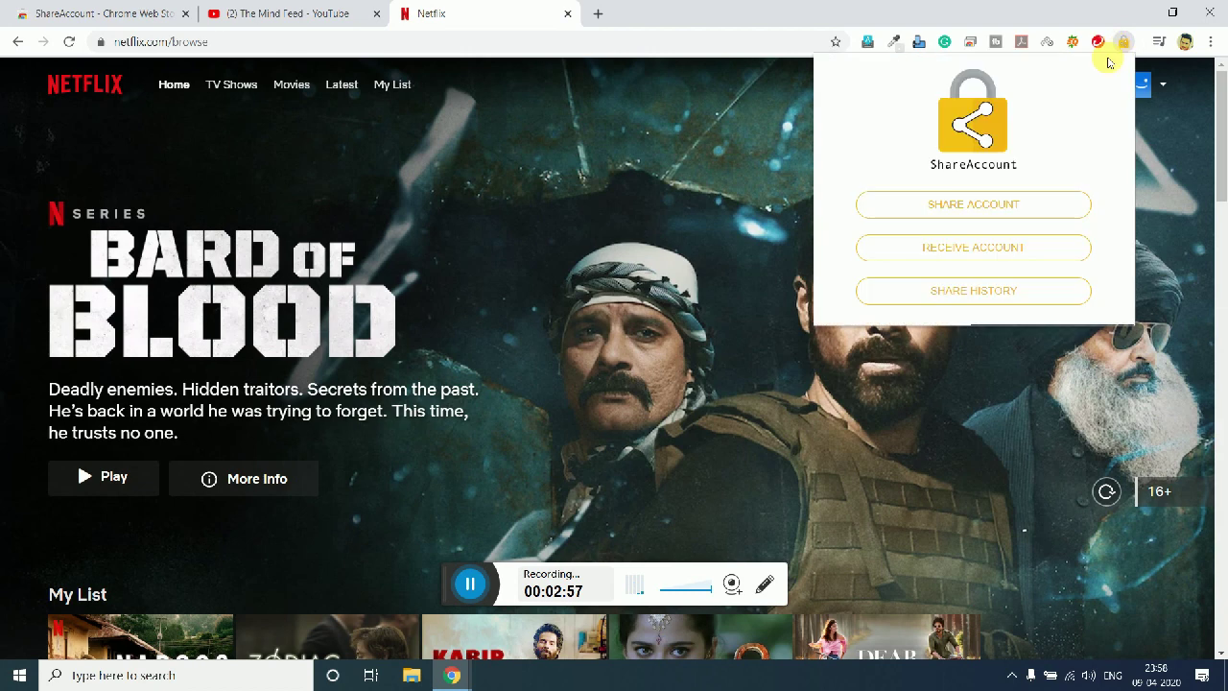
left_click(958, 207)
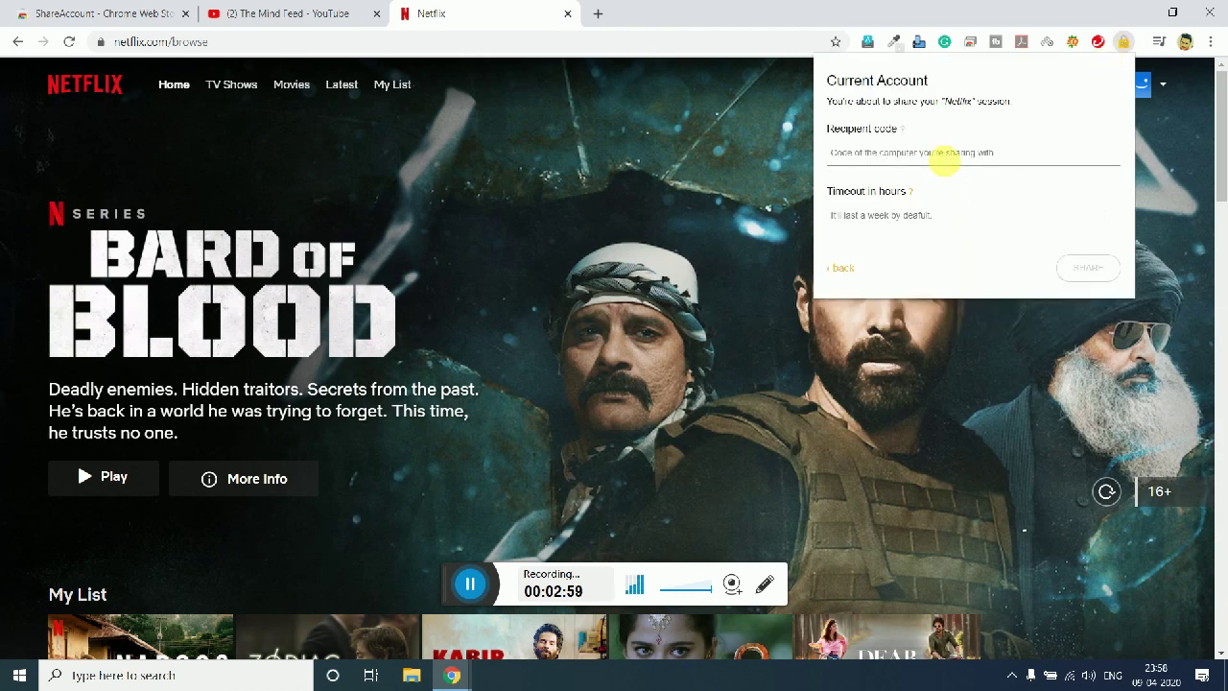
right_click(939, 152)
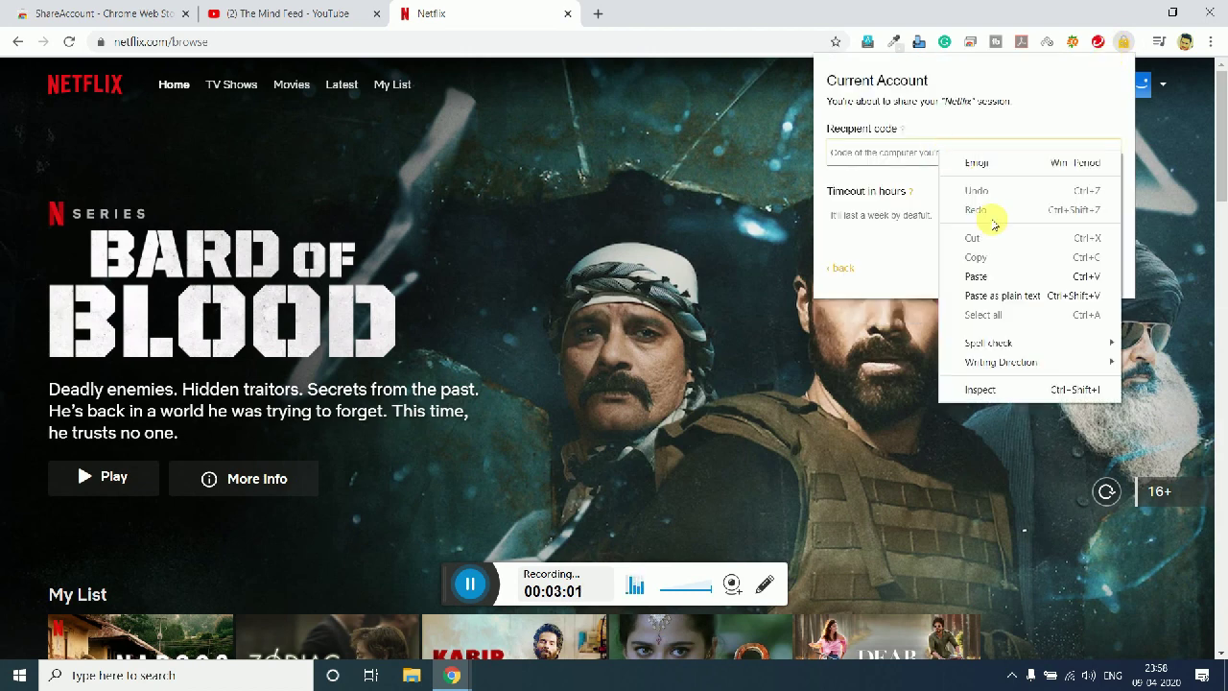
left_click(976, 276)
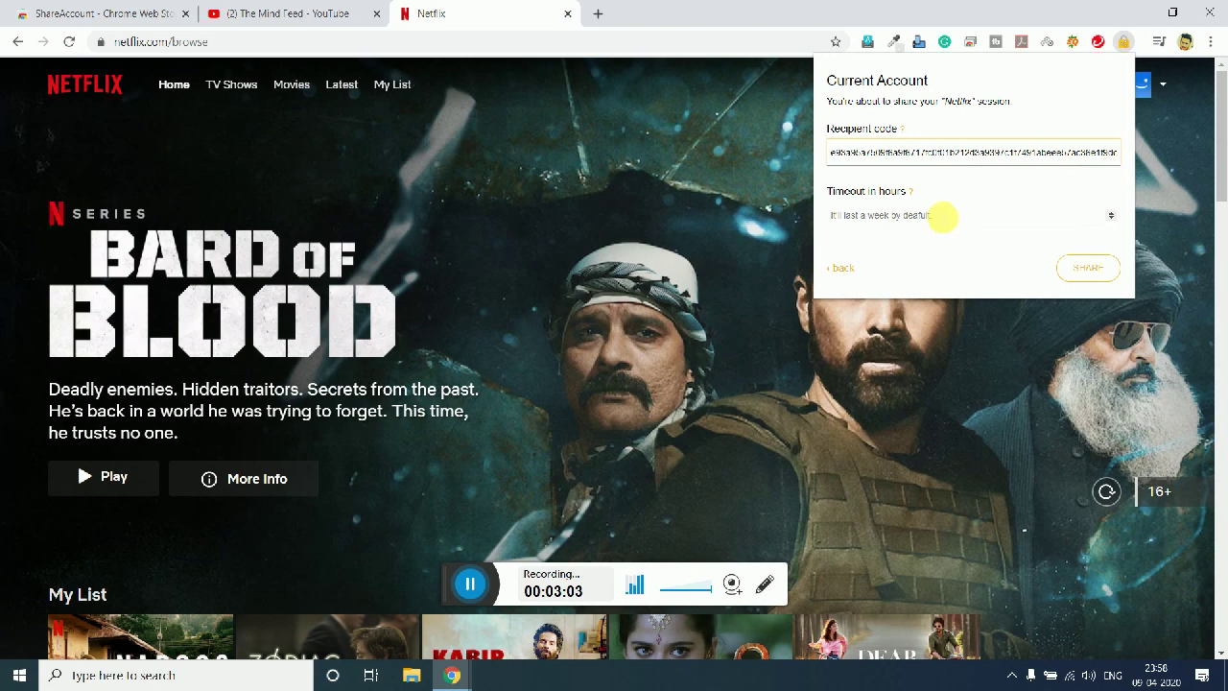
left_click(943, 217)
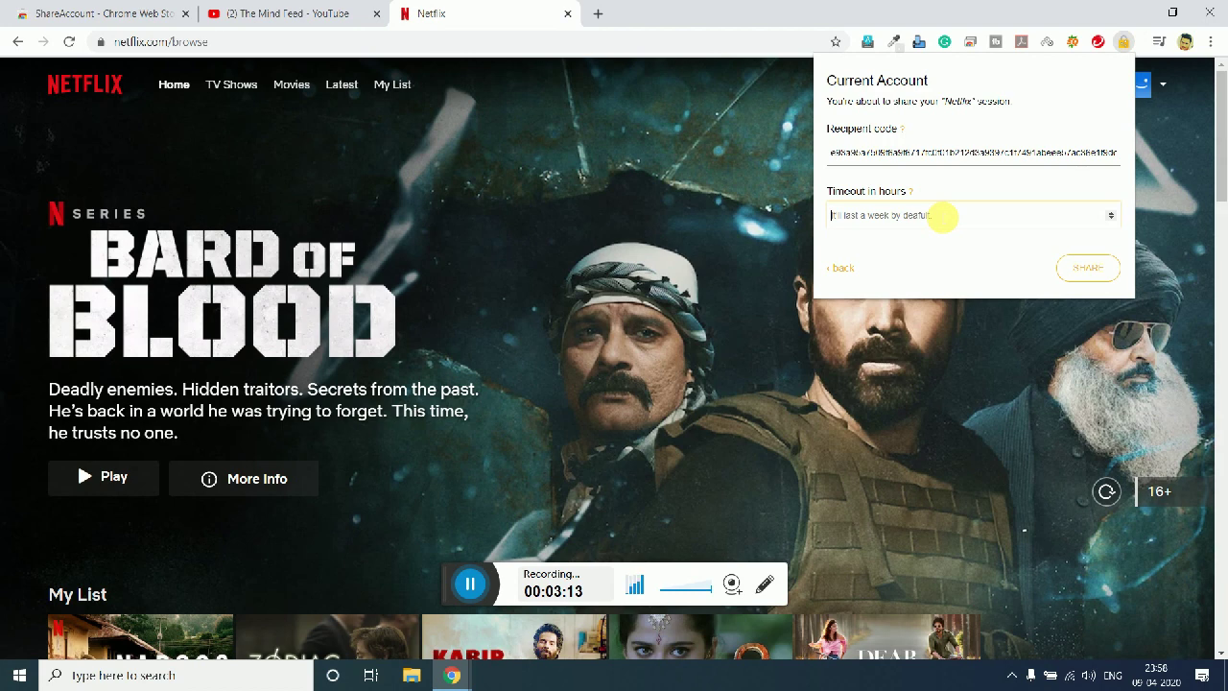
type("5")
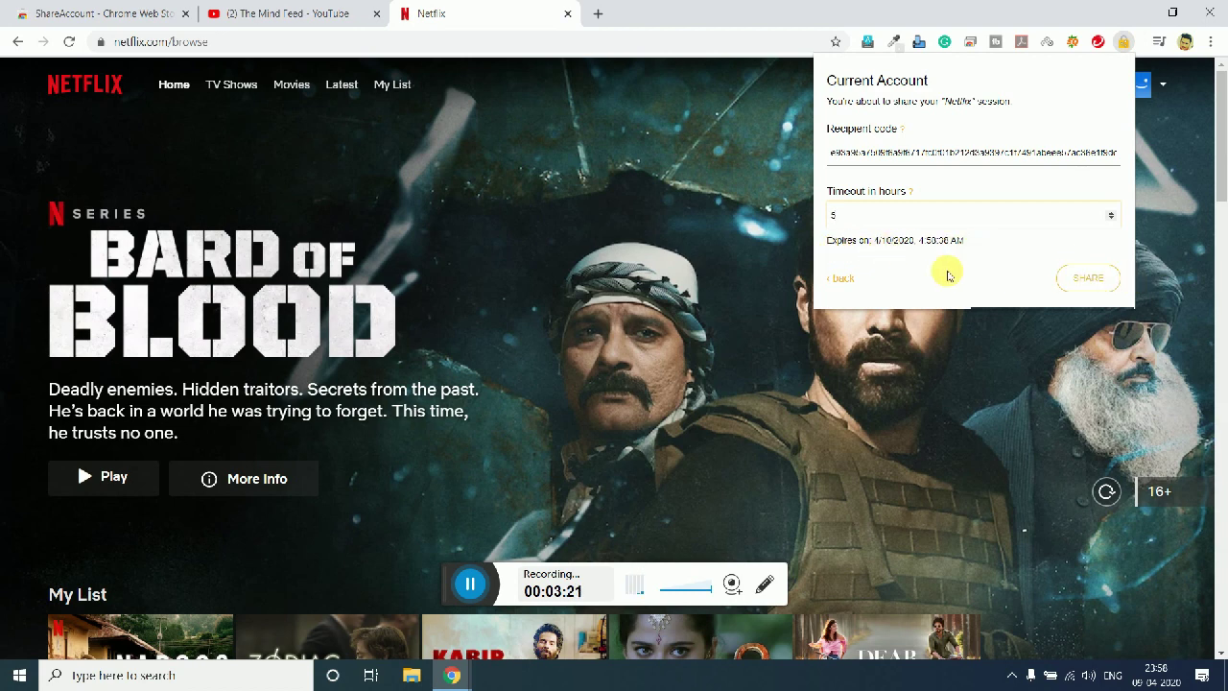
left_click(1098, 288)
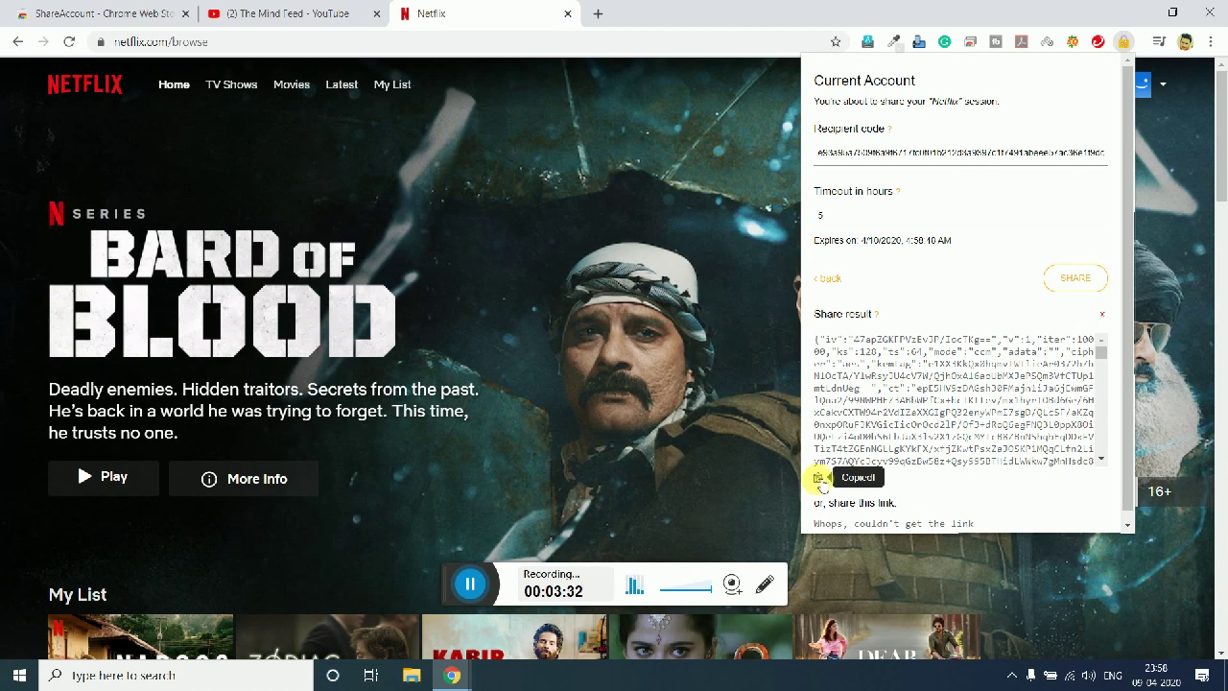
Copy the encrypted share result and switch to the receiver's New Tab window
left_click(820, 480)
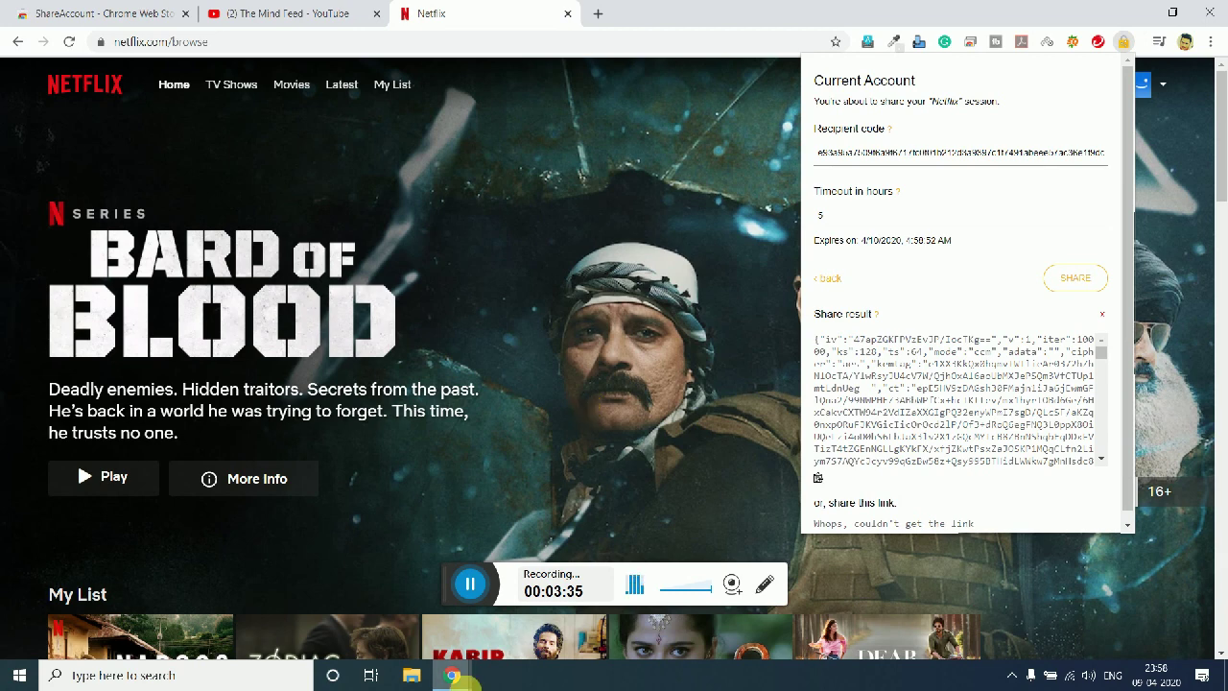
mouse_move(455, 675)
left_click(535, 609)
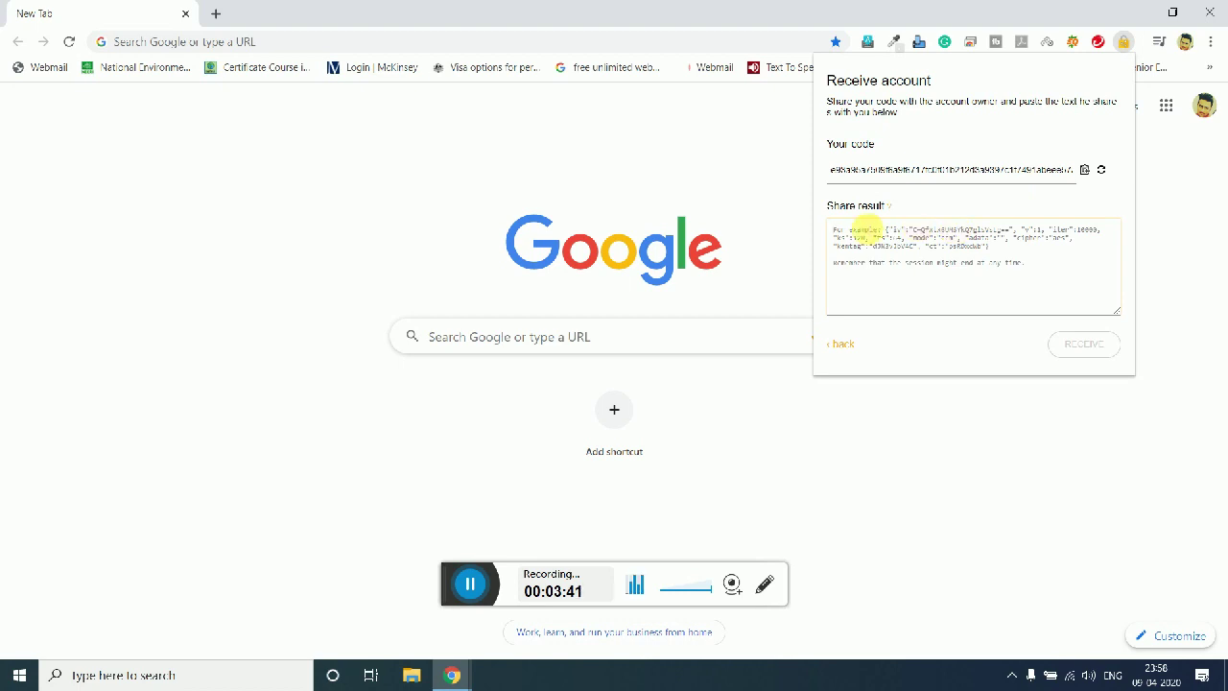
Paste the copied share result into the Share result box and confirm with RECEIVE
key("ctrl+v")
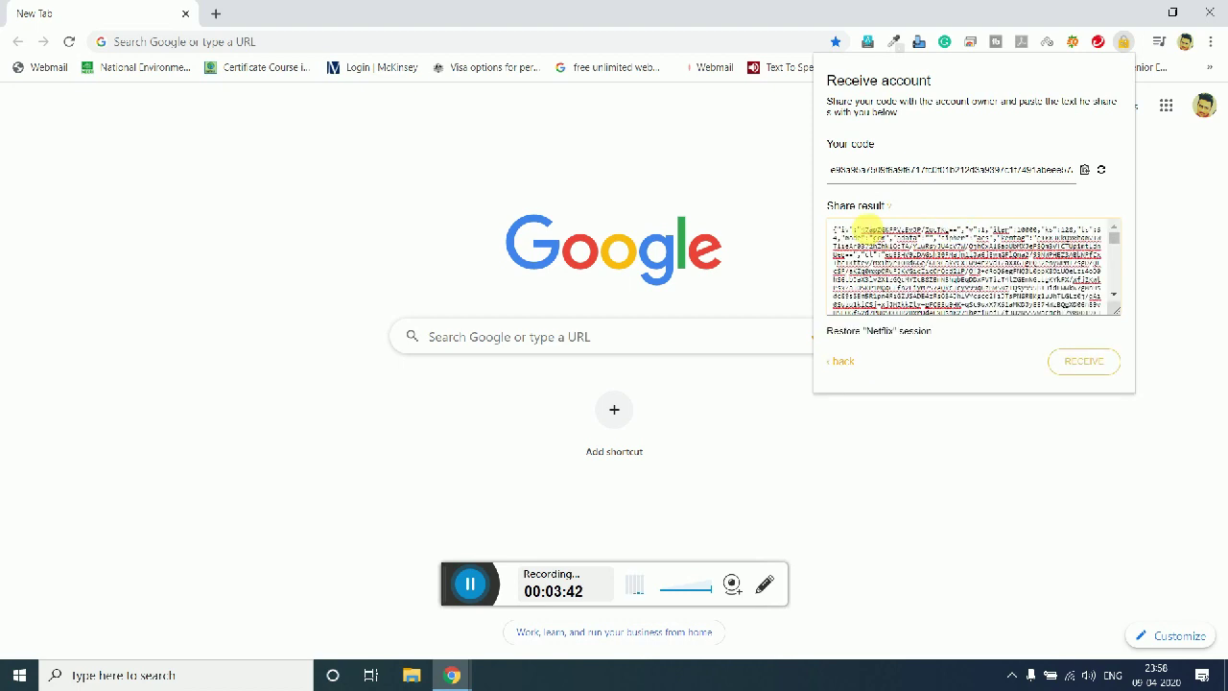
left_click(1086, 361)
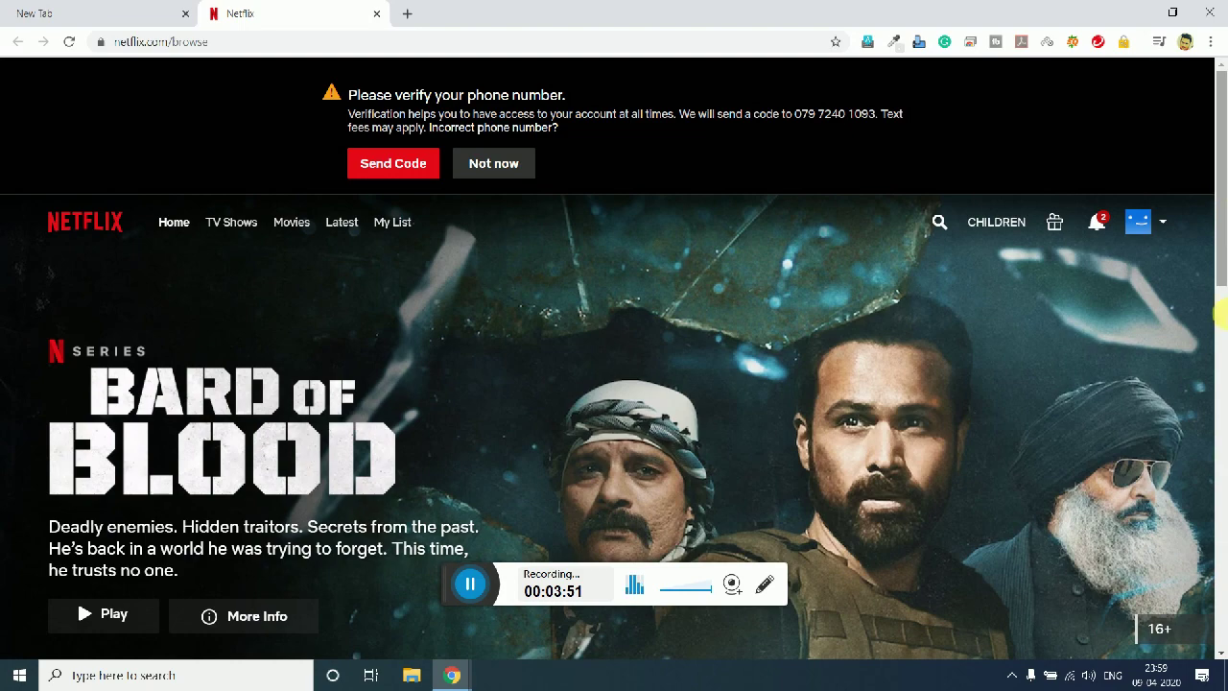
Dismiss the 'Please verify your phone number' banner with Not now
scroll(1221, 314, "down", 6)
scroll(1221, 314, "up", 6)
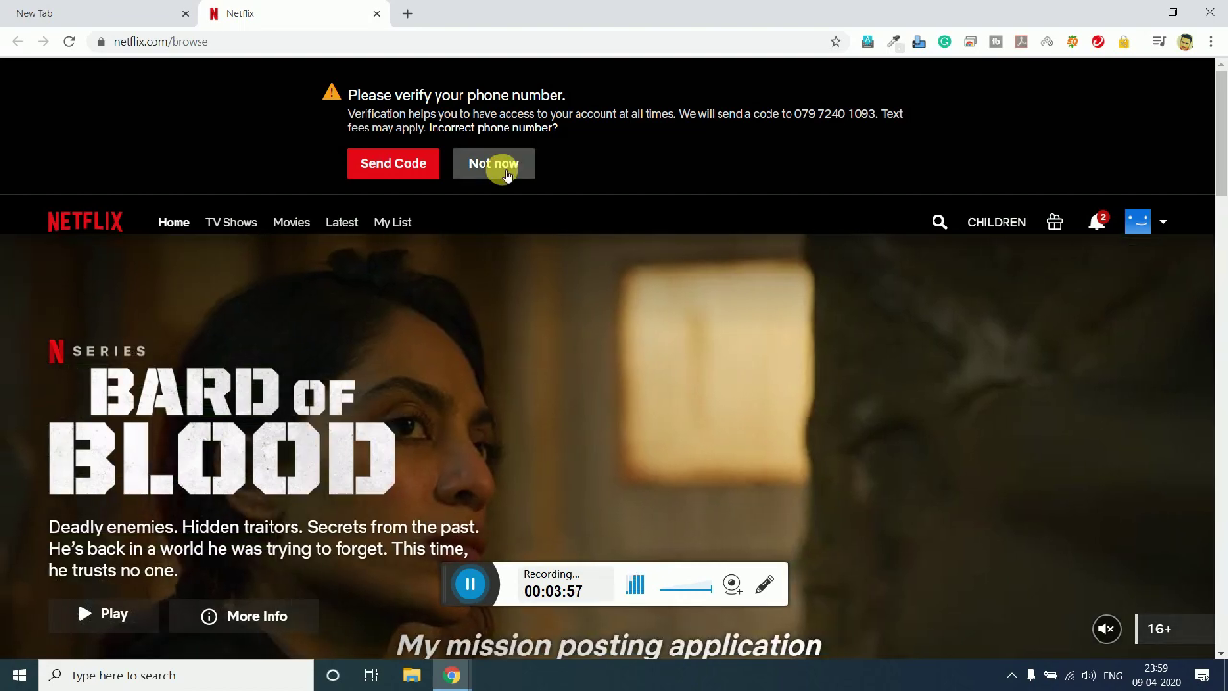
left_click(497, 164)
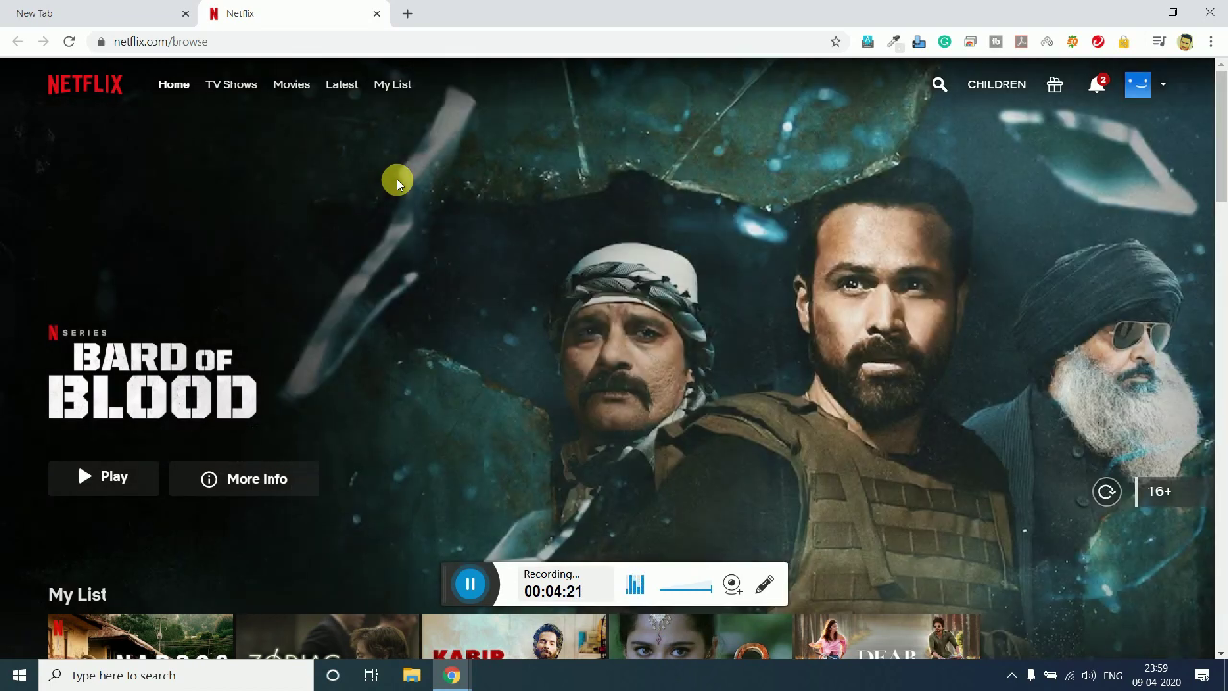
Switch to the first tab showing the Google New Tab page
left_click(45, 7)
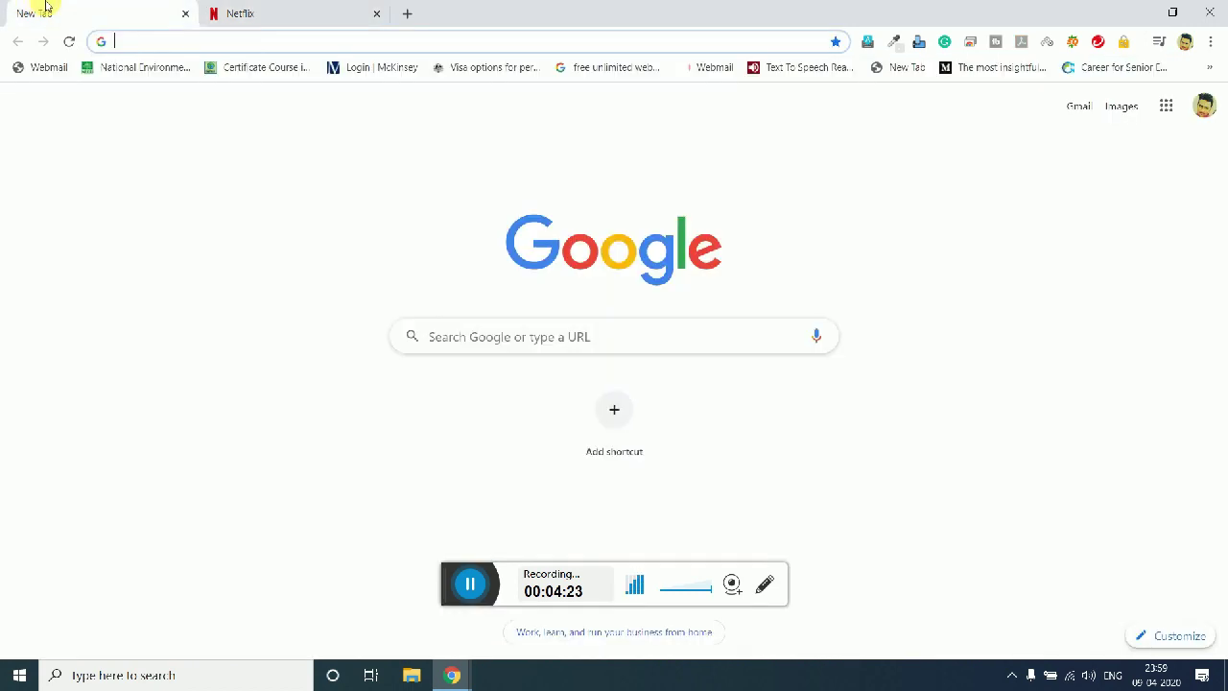